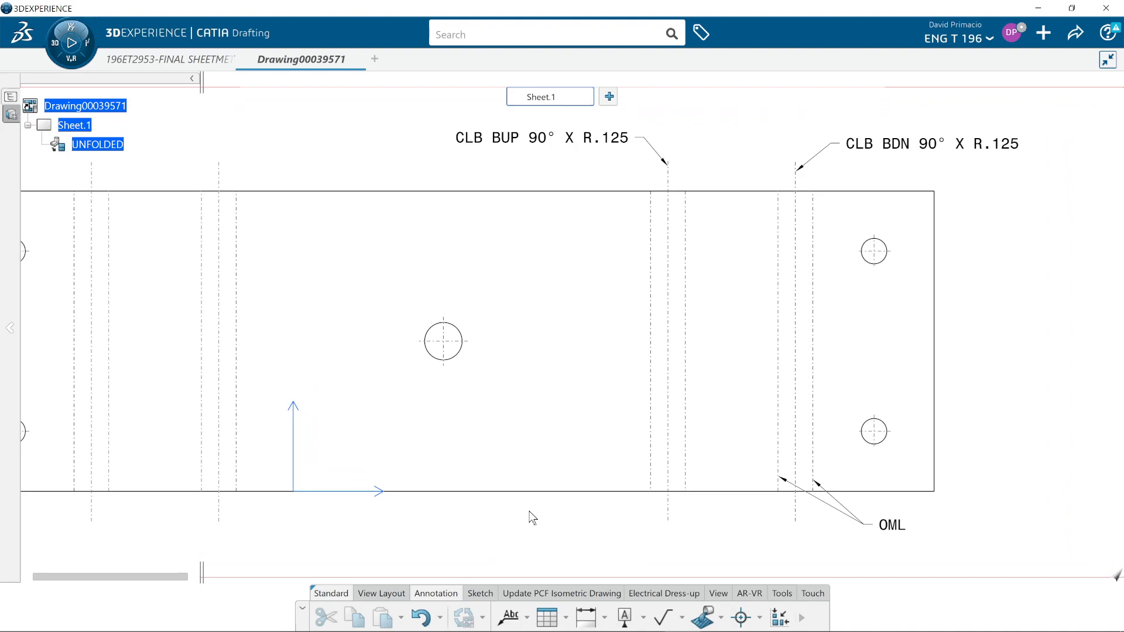
Step: Add a leader text reading OML pointing to the right mold line of the CLB BUP bend, near the part's lower edge
{"action": "mouse_move", "coordinate": [817, 517]}
{"action": "middle_mouse_down"}
{"action": "mouse_move", "coordinate": [710, 433]}
{"action": "mouse_move", "coordinate": [718, 484]}
{"action": "mouse_move", "coordinate": [644, 419]}
{"action": "middle_mouse_up"}
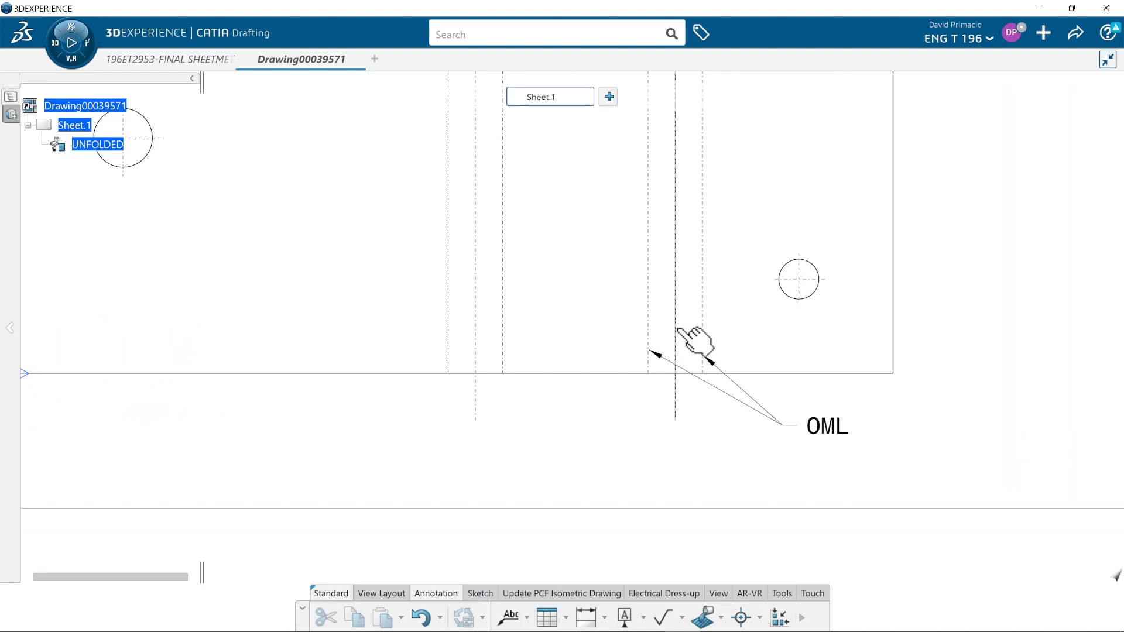
{"action": "mouse_move", "coordinate": [635, 463]}
{"action": "middle_mouse_down"}
{"action": "mouse_move", "coordinate": [624, 472]}
{"action": "mouse_move", "coordinate": [620, 457]}
{"action": "mouse_move", "coordinate": [644, 456]}
{"action": "mouse_move", "coordinate": [712, 504]}
{"action": "middle_mouse_up"}
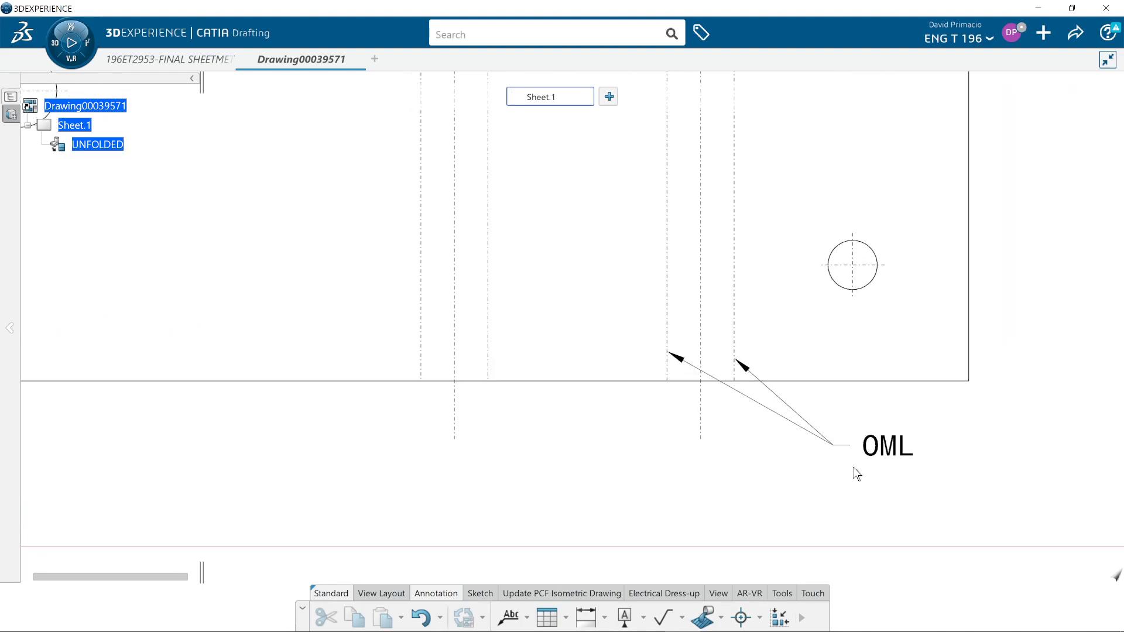
{"action": "left_click", "coordinate": [512, 624]}
{"action": "left_click", "coordinate": [490, 365]}
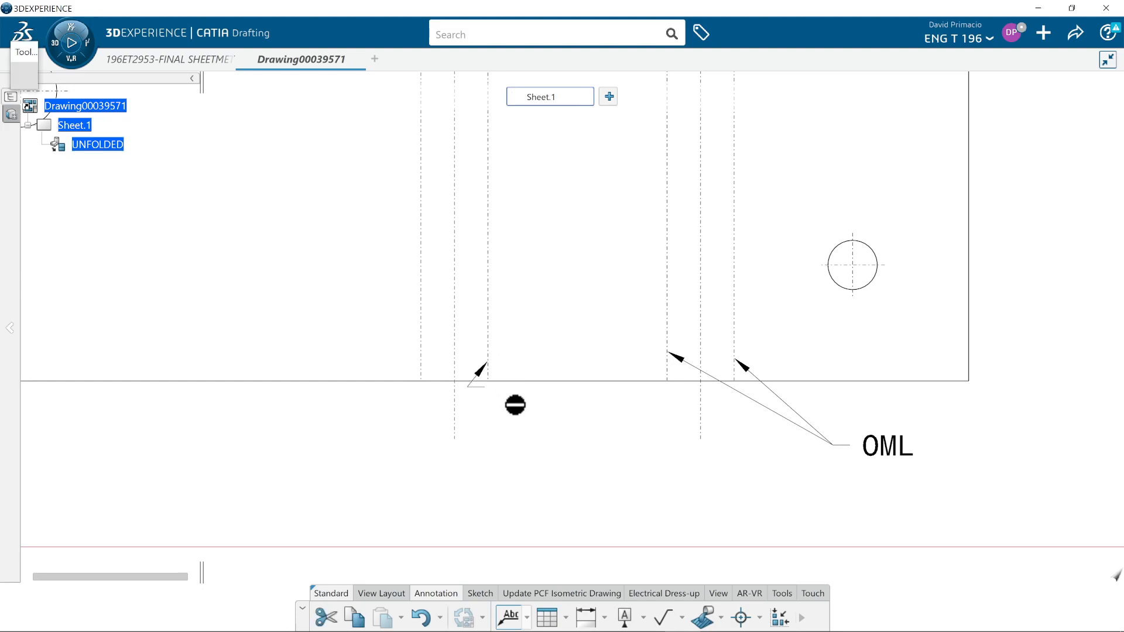
{"action": "left_click", "coordinate": [576, 488]}
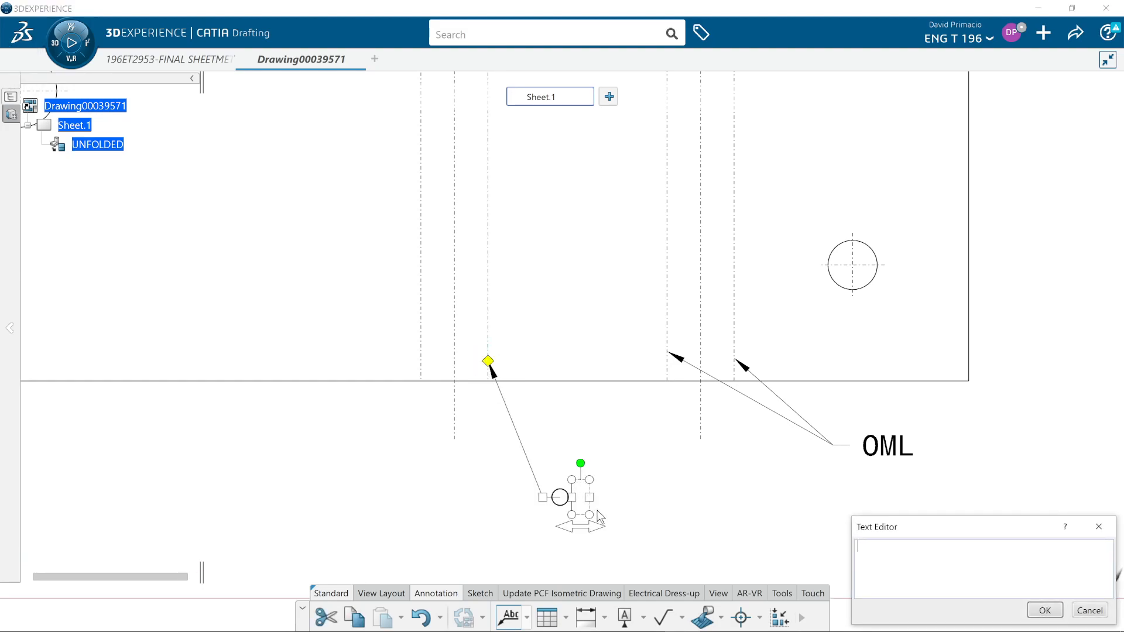
{"action": "type", "text": "OML"}
{"action": "left_click", "coordinate": [635, 519]}
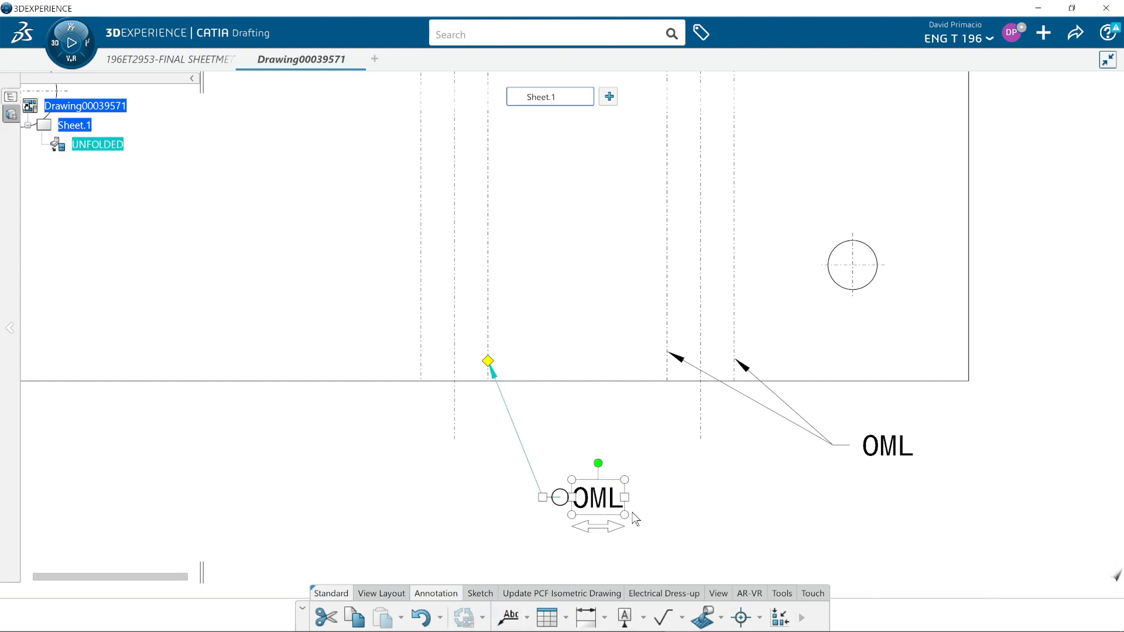
{"action": "left_click", "coordinate": [730, 485]}
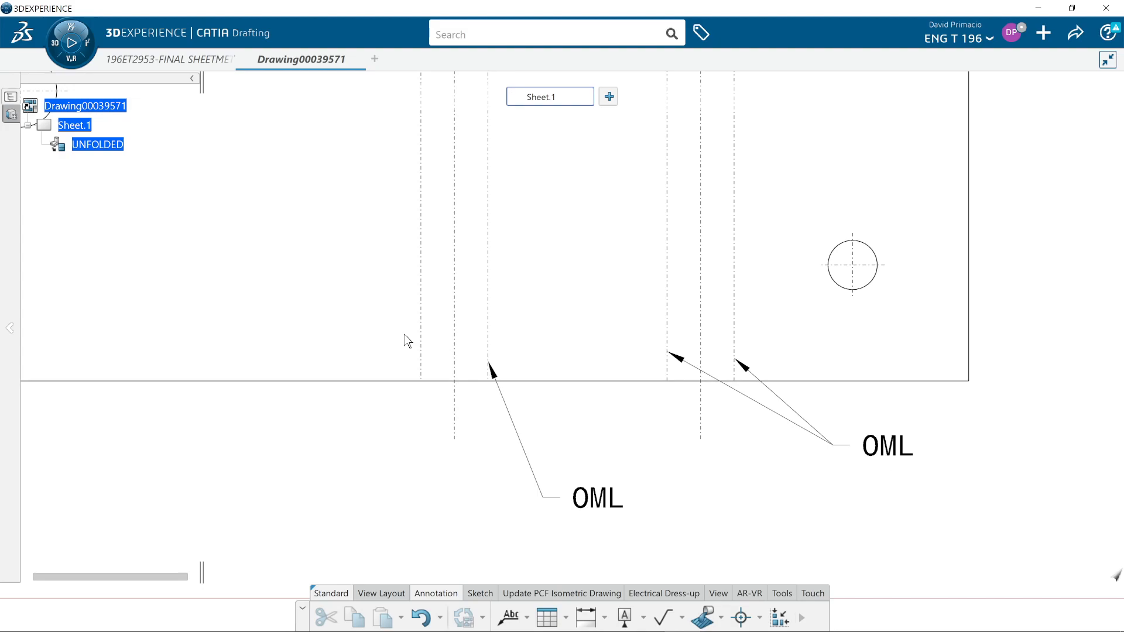
{"action": "left_click", "coordinate": [584, 497]}
{"action": "right_click", "coordinate": [571, 496]}
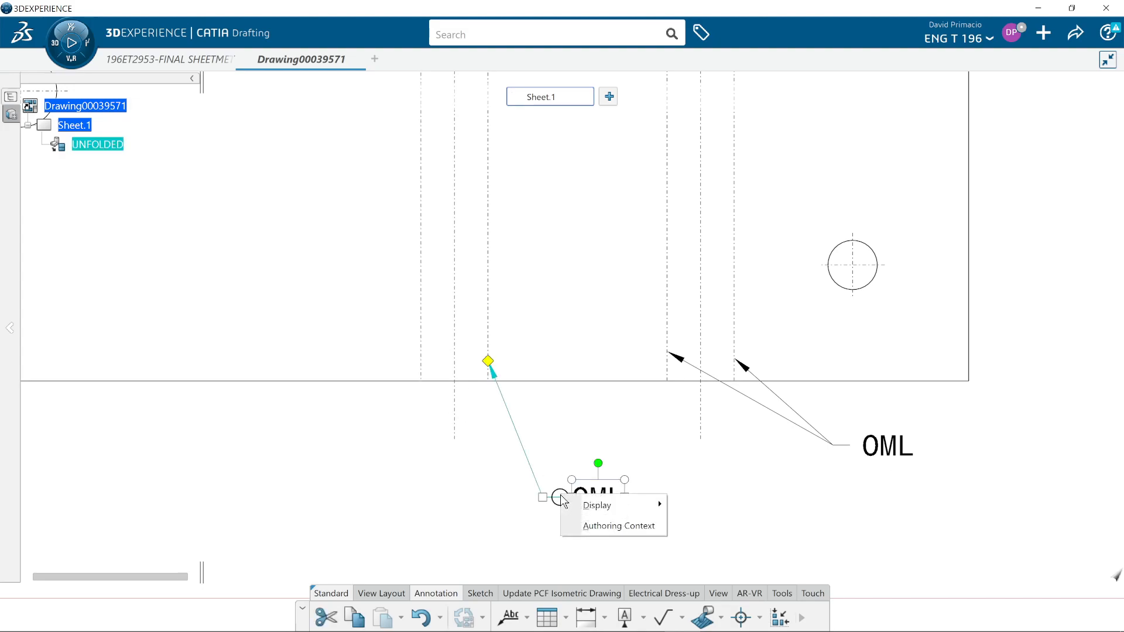
{"action": "key", "text": "Escape"}
{"action": "right_click", "coordinate": [554, 498]}
{"action": "key", "text": "Escape"}
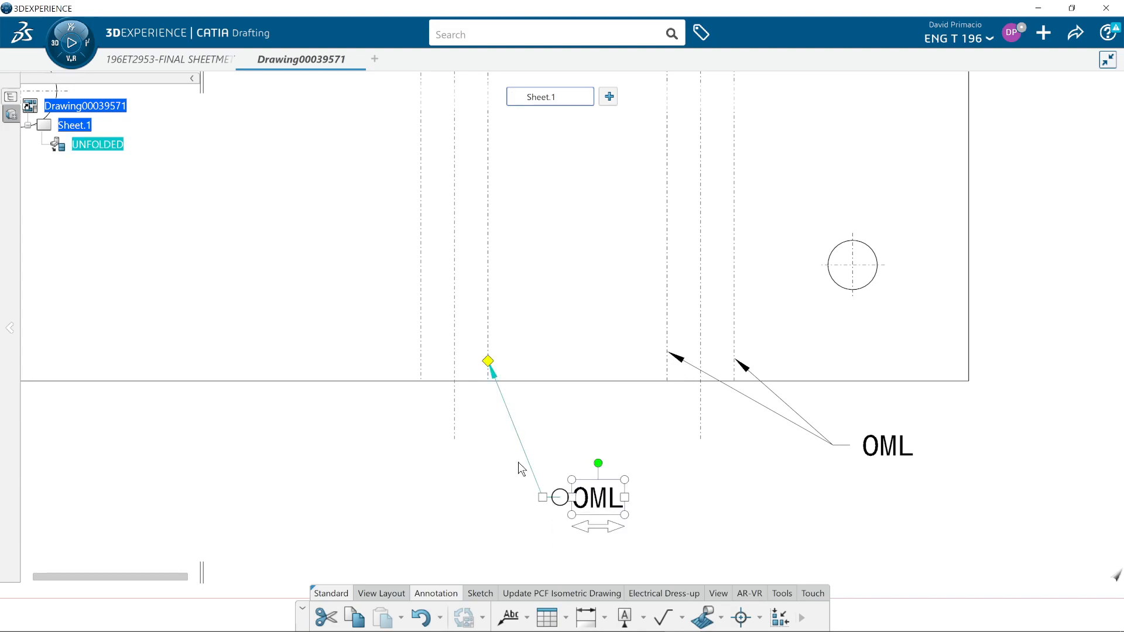
{"action": "right_click", "coordinate": [591, 513]}
{"action": "key", "text": "Escape"}
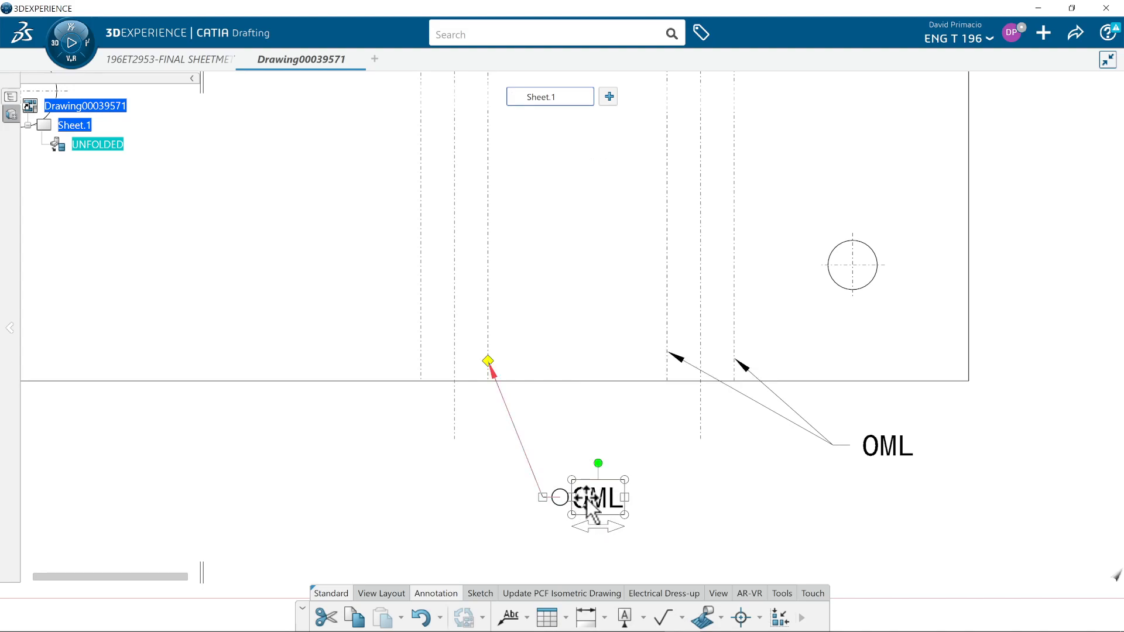
Step: Add a second leader from the new OML note to the left mold line of the CLB BUP bend
{"action": "right_click", "coordinate": [581, 496]}
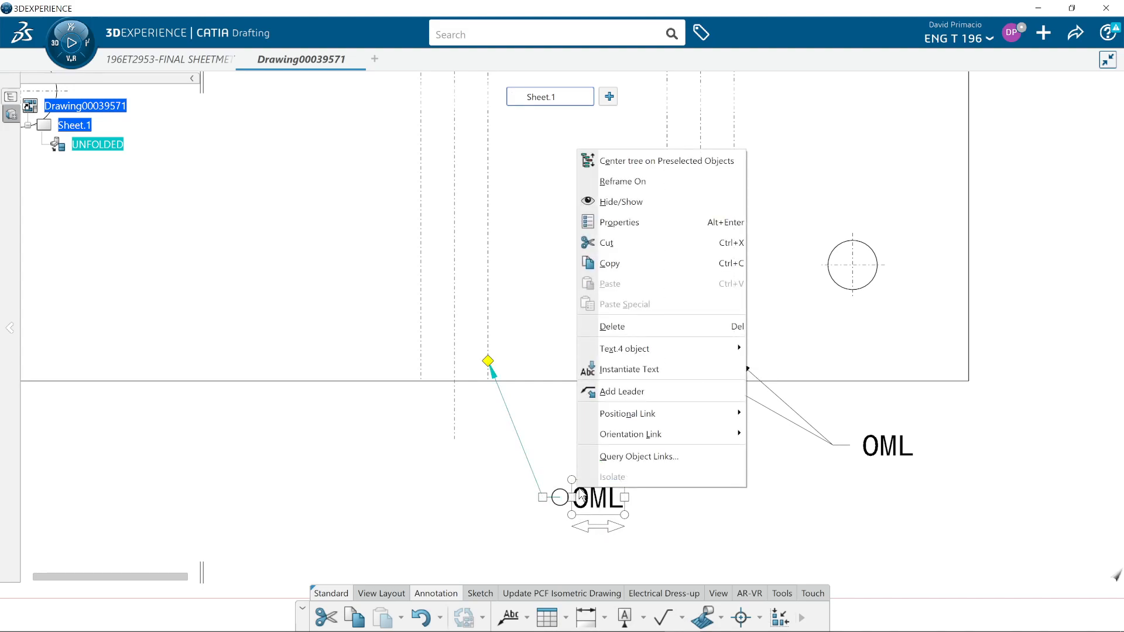
{"action": "left_click", "coordinate": [649, 396]}
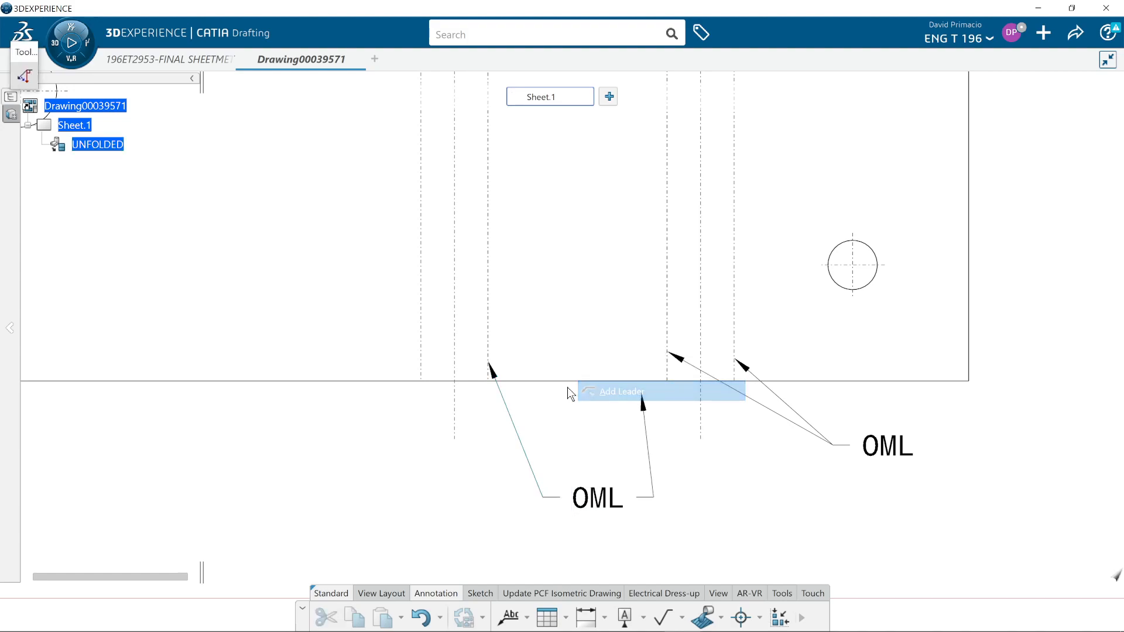
{"action": "left_click", "coordinate": [425, 360]}
{"action": "left_click", "coordinate": [689, 505]}
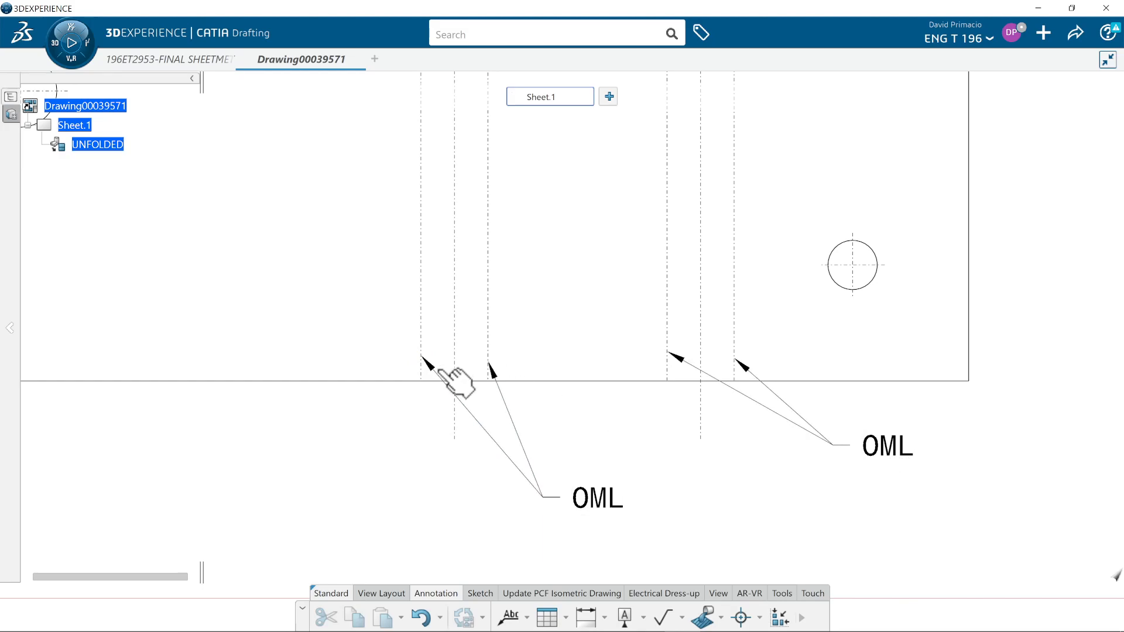
Step: Move the new OML note to the left of its leaders, just below the part outline and roughly level with the other OML note
{"action": "mouse_move", "coordinate": [314, 477]}
{"action": "middle_mouse_down"}
{"action": "mouse_move", "coordinate": [423, 446]}
{"action": "mouse_move", "coordinate": [240, 421]}
{"action": "mouse_move", "coordinate": [710, 475]}
{"action": "mouse_move", "coordinate": [701, 456]}
{"action": "mouse_move", "coordinate": [739, 404]}
{"action": "middle_mouse_up"}
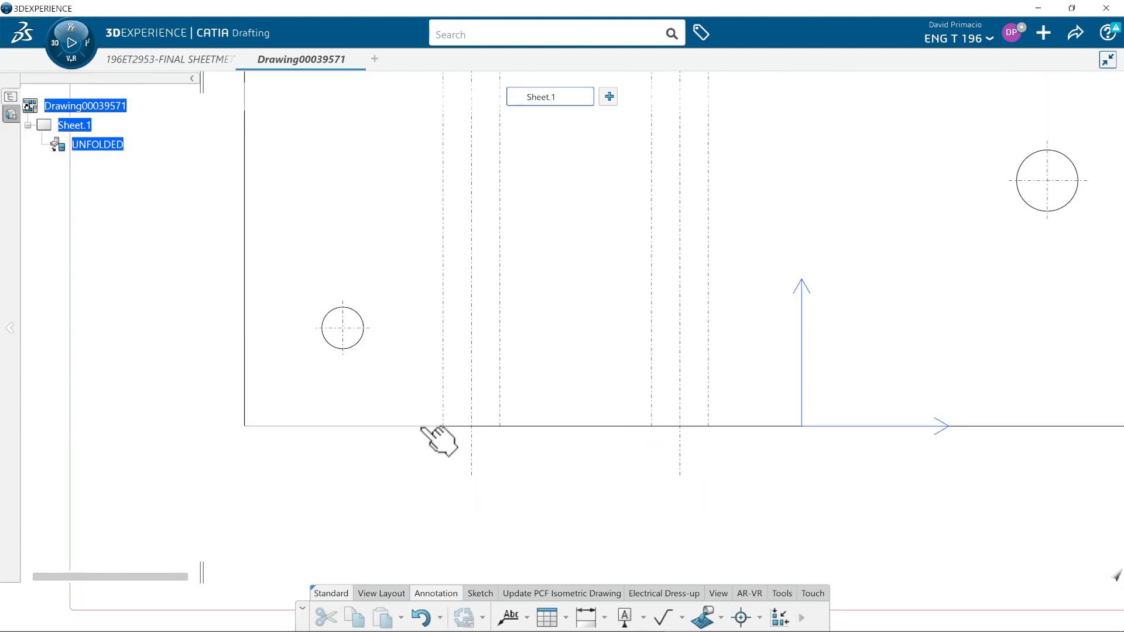
{"action": "mouse_move", "coordinate": [690, 346]}
{"action": "middle_mouse_down"}
{"action": "mouse_move", "coordinate": [627, 455]}
{"action": "mouse_move", "coordinate": [595, 534]}
{"action": "mouse_move", "coordinate": [598, 563]}
{"action": "middle_mouse_up"}
{"action": "mouse_move", "coordinate": [804, 477]}
{"action": "middle_mouse_down"}
{"action": "mouse_move", "coordinate": [645, 504]}
{"action": "mouse_move", "coordinate": [621, 492]}
{"action": "middle_mouse_up"}
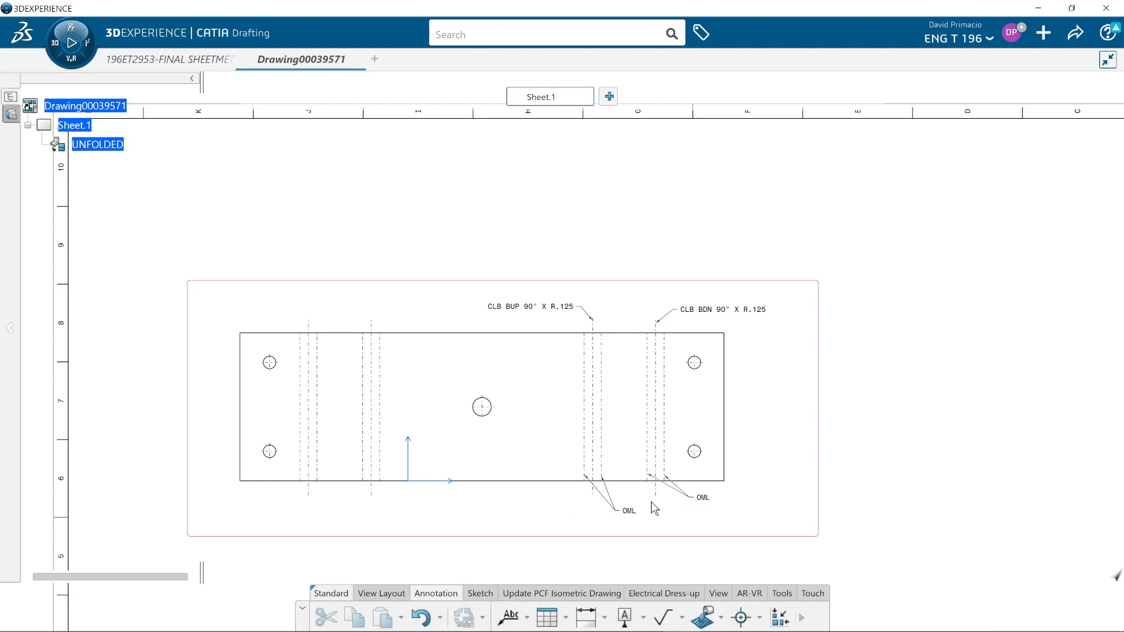
{"action": "mouse_move", "coordinate": [666, 510]}
{"action": "middle_mouse_down"}
{"action": "mouse_move", "coordinate": [658, 489]}
{"action": "mouse_move", "coordinate": [693, 377]}
{"action": "mouse_move", "coordinate": [610, 178]}
{"action": "mouse_move", "coordinate": [562, 406]}
{"action": "middle_mouse_up"}
{"action": "mouse_move", "coordinate": [828, 414]}
{"action": "left_mouse_down"}
{"action": "mouse_move", "coordinate": [605, 465]}
{"action": "mouse_move", "coordinate": [321, 439]}
{"action": "mouse_move", "coordinate": [461, 495]}
{"action": "mouse_move", "coordinate": [785, 442]}
{"action": "mouse_move", "coordinate": [464, 472]}
{"action": "mouse_move", "coordinate": [395, 430]}
{"action": "left_mouse_up"}
{"action": "left_click", "coordinate": [644, 474]}
{"action": "middle_click_drag", "start_coordinate": [653, 473], "coordinate": [669, 545]}
{"action": "mouse_move", "coordinate": [547, 426]}
{"action": "middle_mouse_down"}
{"action": "mouse_move", "coordinate": [587, 486]}
{"action": "mouse_move", "coordinate": [662, 540]}
{"action": "middle_mouse_up"}
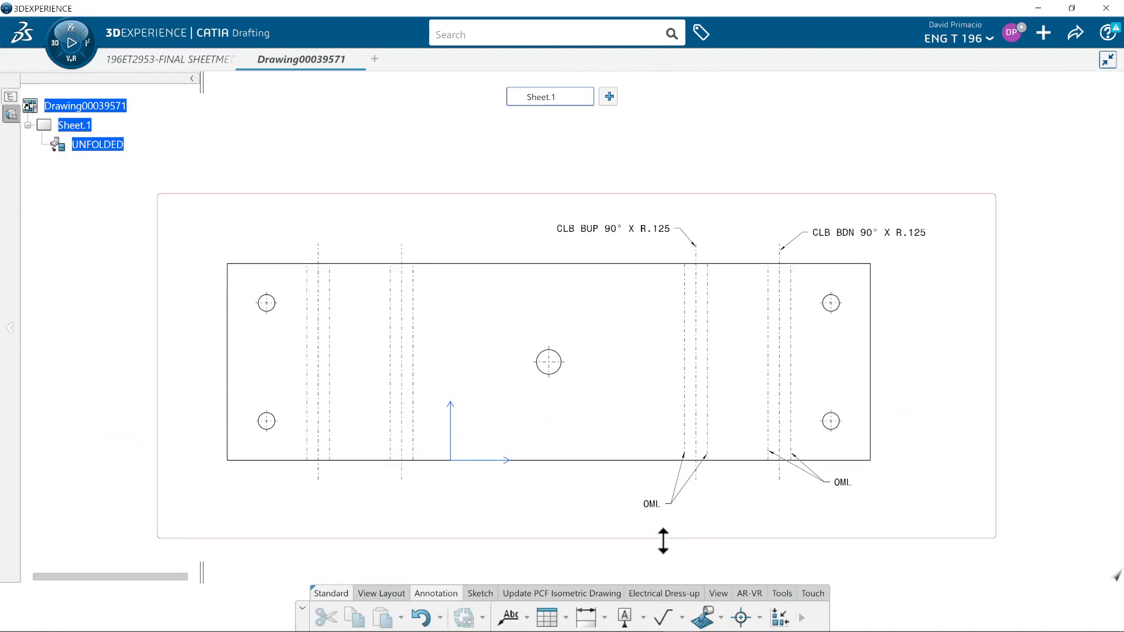
{"action": "left_click_drag", "start_coordinate": [659, 511], "coordinate": [657, 503]}
{"action": "left_click", "coordinate": [765, 510]}
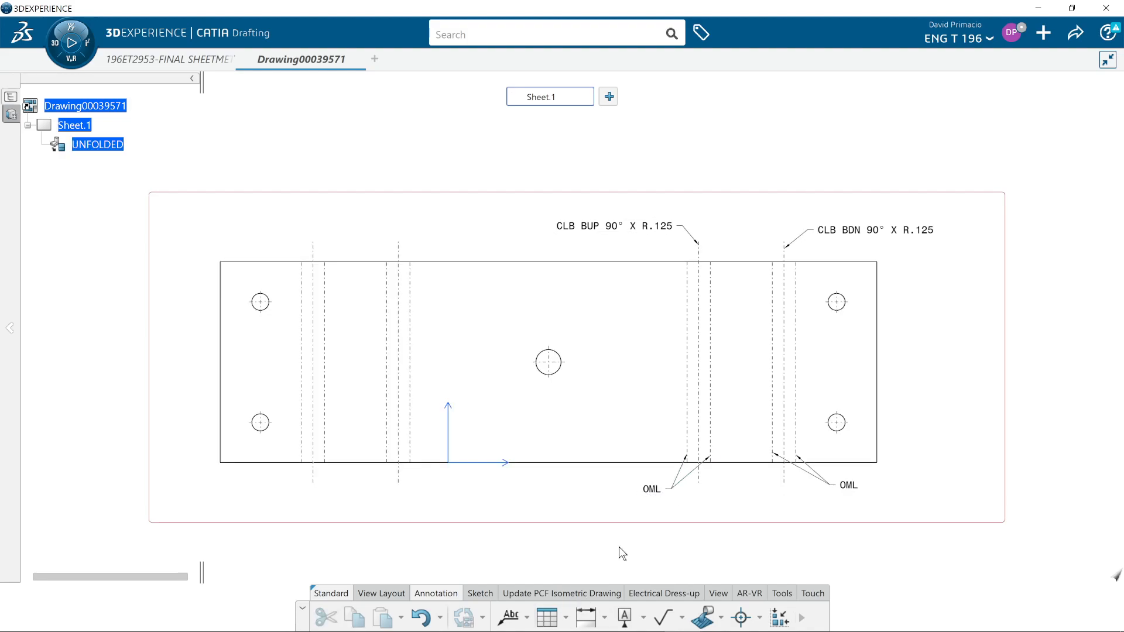
Step: Fold the flattened sheet metal model in 196ET2953-FINAL SHEETMETAL EXAM, and return to the drawing
{"action": "mouse_move", "coordinate": [596, 470]}
{"action": "middle_mouse_down"}
{"action": "mouse_move", "coordinate": [607, 554]}
{"action": "mouse_move", "coordinate": [593, 519]}
{"action": "mouse_move", "coordinate": [599, 421]}
{"action": "mouse_move", "coordinate": [467, 497]}
{"action": "mouse_move", "coordinate": [672, 427]}
{"action": "mouse_move", "coordinate": [529, 318]}
{"action": "middle_mouse_up"}
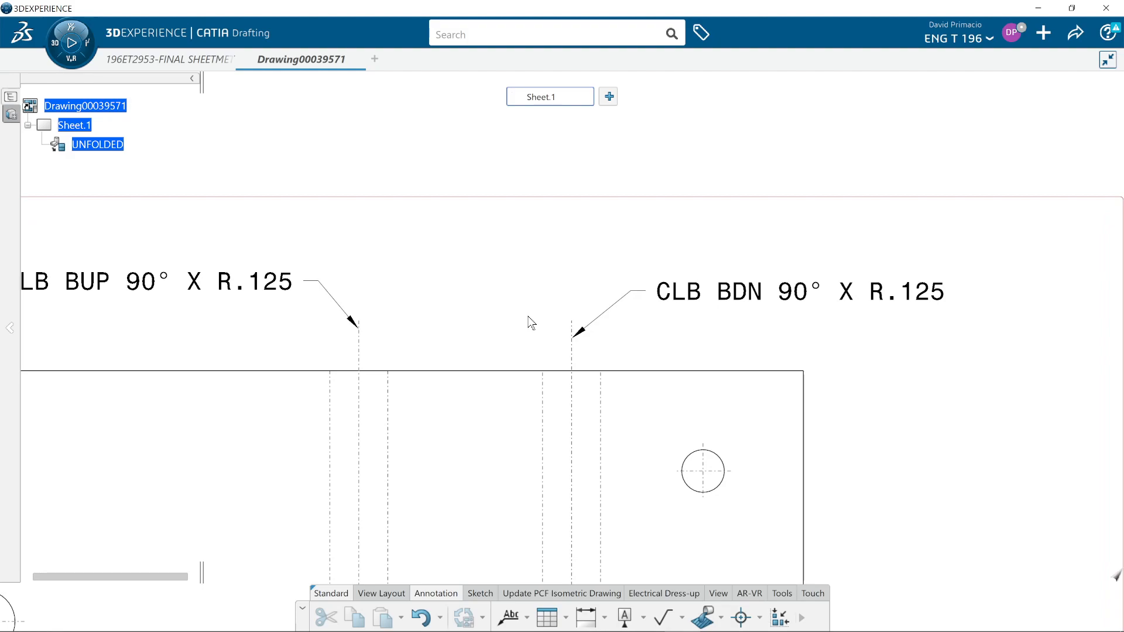
{"action": "middle_click_drag", "start_coordinate": [371, 364], "coordinate": [545, 375]}
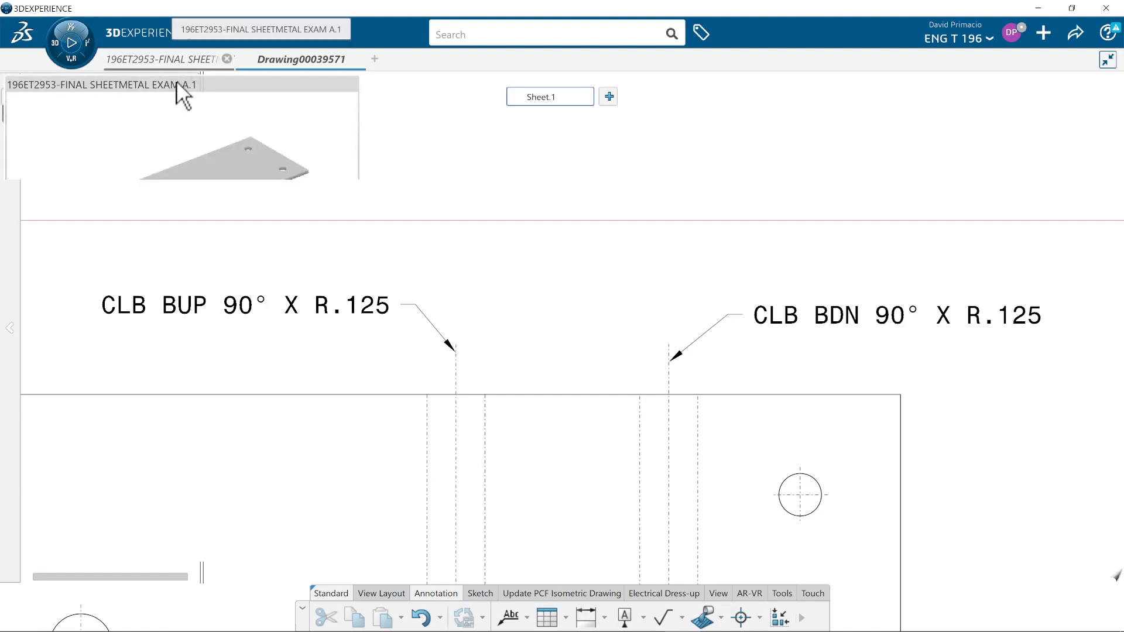
{"action": "left_click", "coordinate": [175, 59]}
{"action": "left_click", "coordinate": [520, 617]}
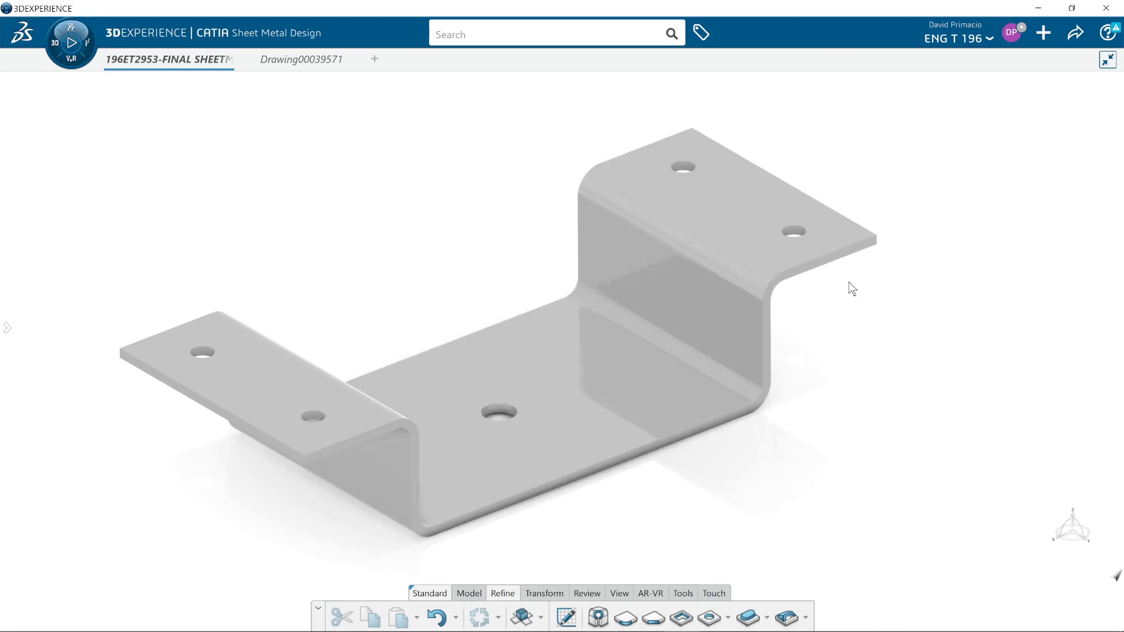
{"action": "left_click", "coordinate": [314, 57]}
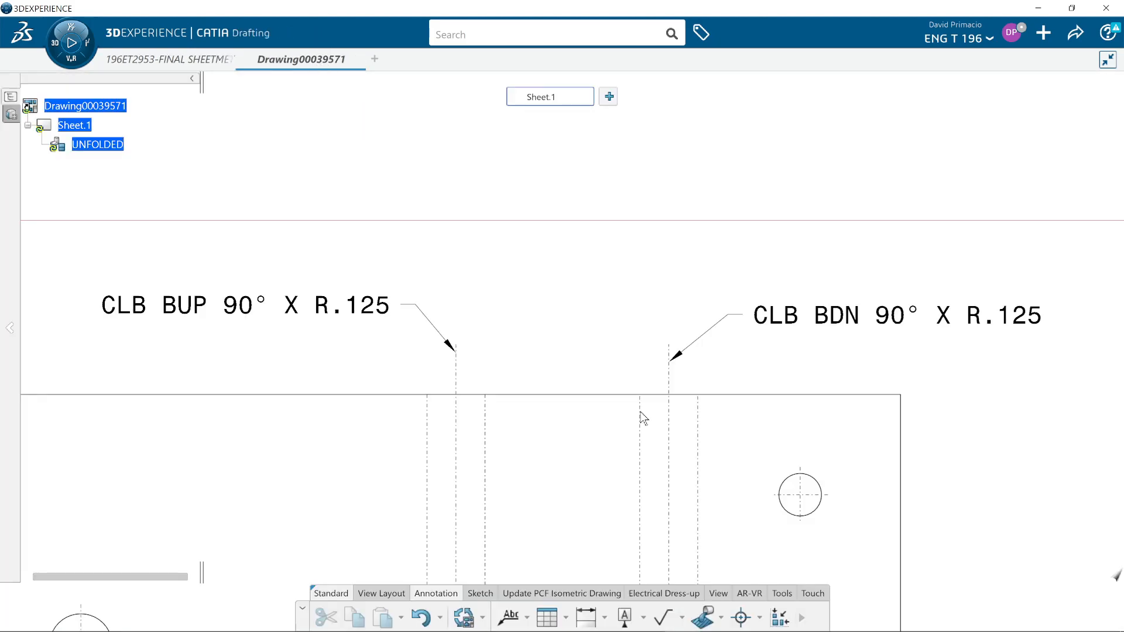
Step: Examine the CLB BUP and CLB BDN bend callouts and the OML notes on the unfolded view
{"action": "scroll", "coordinate": [638, 408], "scroll_direction": "down", "scroll_amount": 3}
{"action": "scroll", "coordinate": [364, 271], "scroll_direction": "up", "scroll_amount": 1}
{"action": "middle_click_drag", "start_coordinate": [363, 271], "coordinate": [533, 335]}
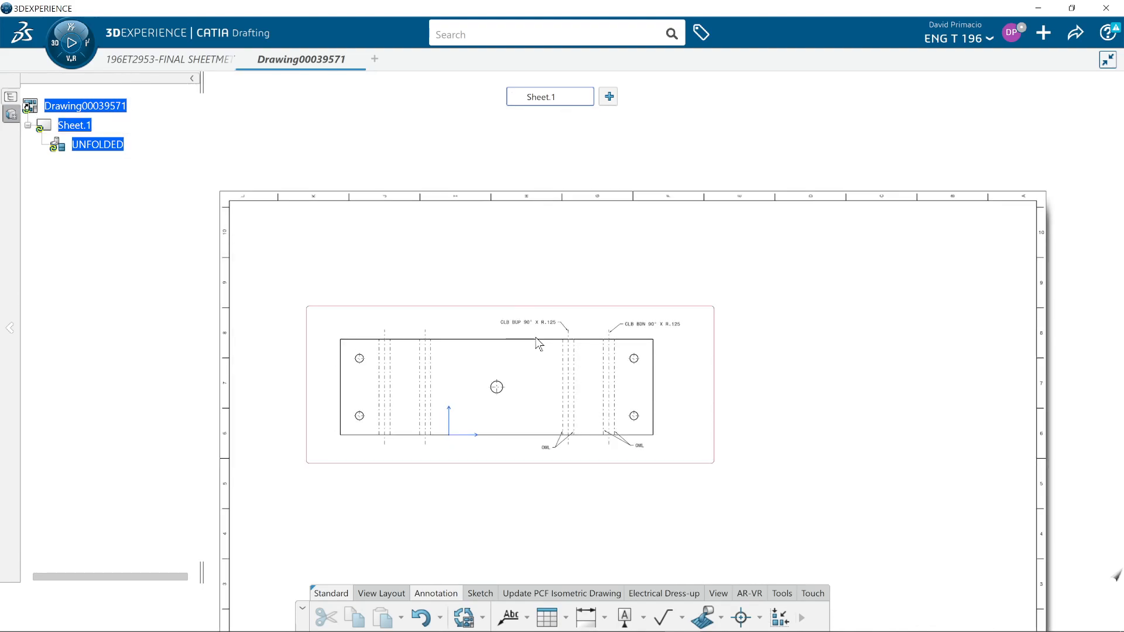
{"action": "middle_click_drag", "start_coordinate": [580, 419], "coordinate": [597, 353]}
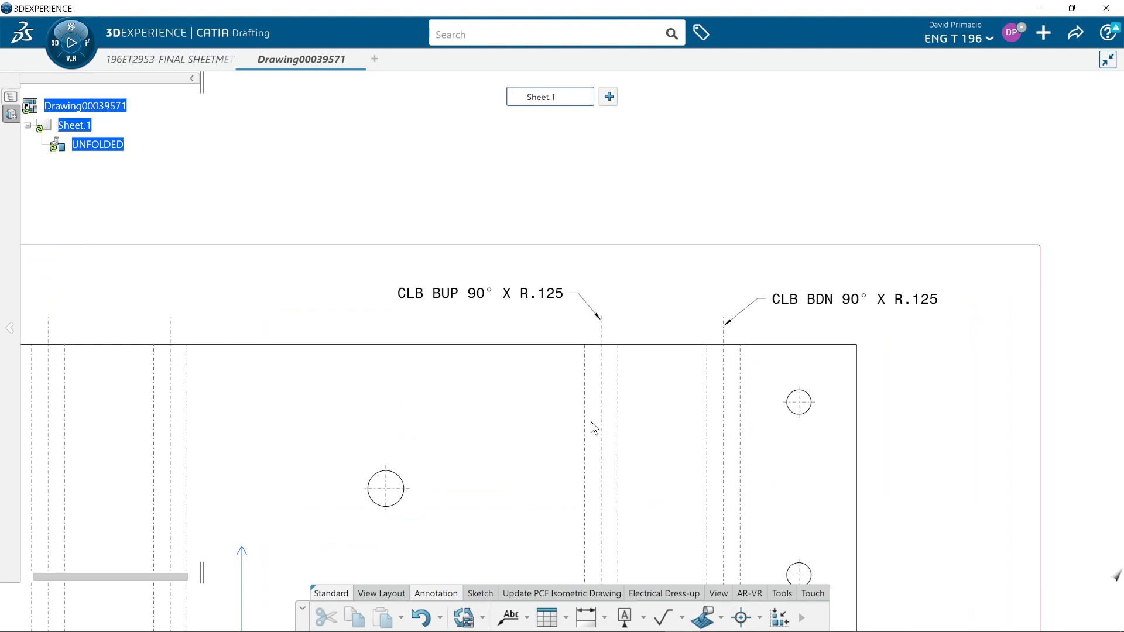
{"action": "middle_click_drag", "start_coordinate": [1006, 386], "coordinate": [858, 362]}
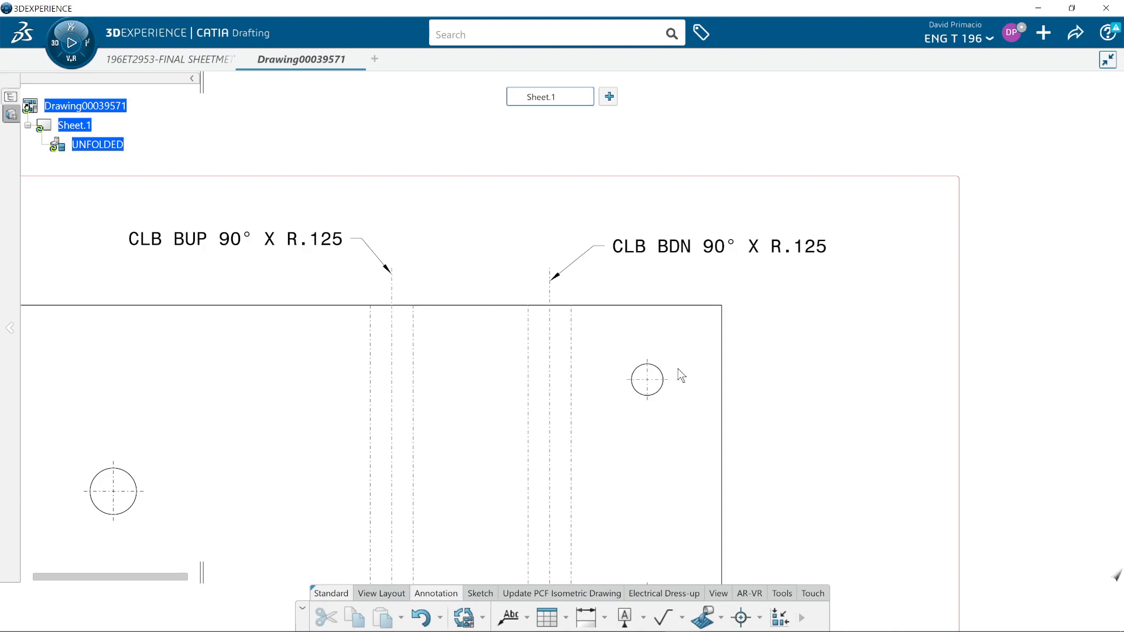
{"action": "mouse_move", "coordinate": [811, 344]}
{"action": "middle_mouse_down"}
{"action": "mouse_move", "coordinate": [770, 363]}
{"action": "mouse_move", "coordinate": [752, 346]}
{"action": "mouse_move", "coordinate": [798, 291]}
{"action": "mouse_move", "coordinate": [867, 345]}
{"action": "mouse_move", "coordinate": [750, 338]}
{"action": "mouse_move", "coordinate": [903, 359]}
{"action": "middle_mouse_up"}
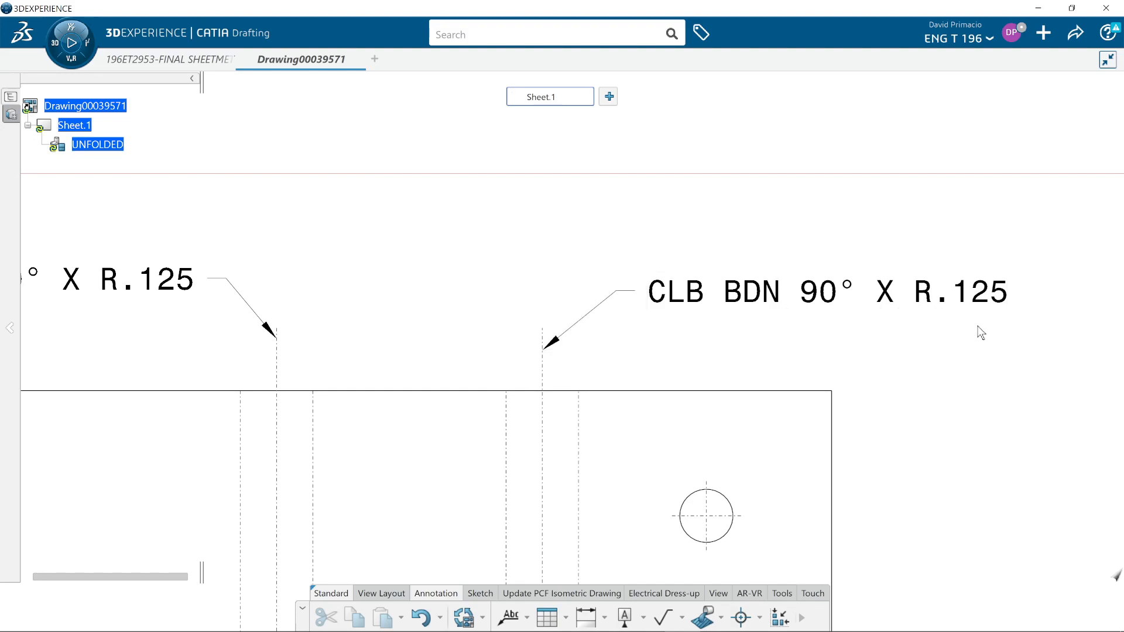
{"action": "mouse_move", "coordinate": [735, 381]}
{"action": "middle_mouse_down"}
{"action": "mouse_move", "coordinate": [722, 334]}
{"action": "mouse_move", "coordinate": [729, 341]}
{"action": "middle_mouse_up"}
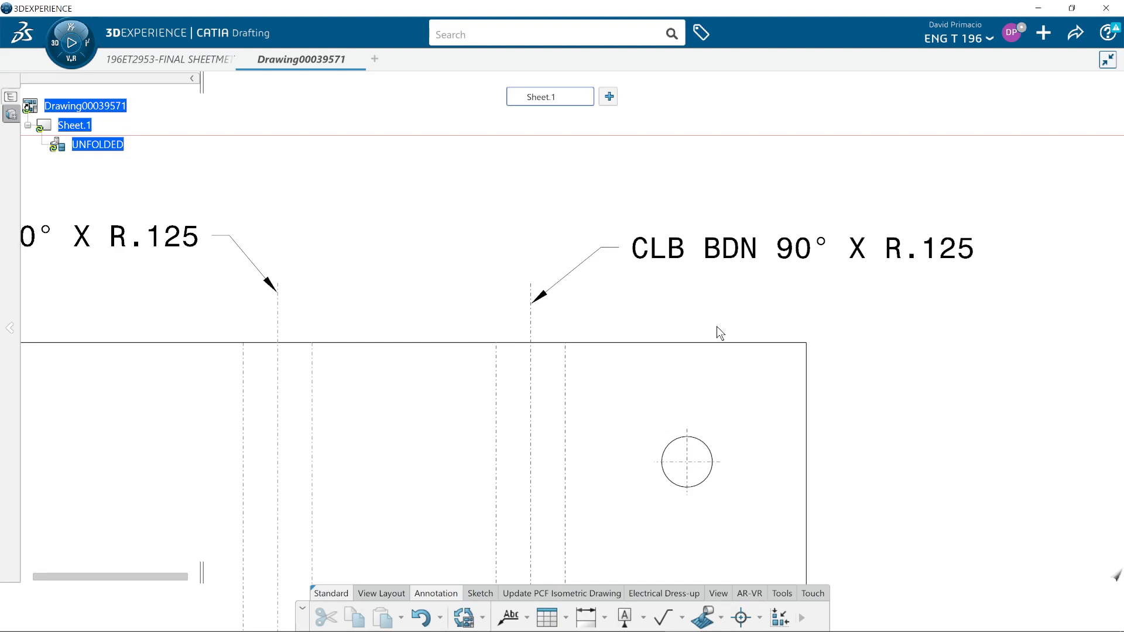
{"action": "mouse_move", "coordinate": [433, 327]}
{"action": "middle_mouse_down"}
{"action": "mouse_move", "coordinate": [432, 319]}
{"action": "mouse_move", "coordinate": [475, 376]}
{"action": "mouse_move", "coordinate": [356, 421]}
{"action": "mouse_move", "coordinate": [360, 445]}
{"action": "middle_mouse_up"}
{"action": "middle_click_drag", "start_coordinate": [453, 281], "coordinate": [457, 275]}
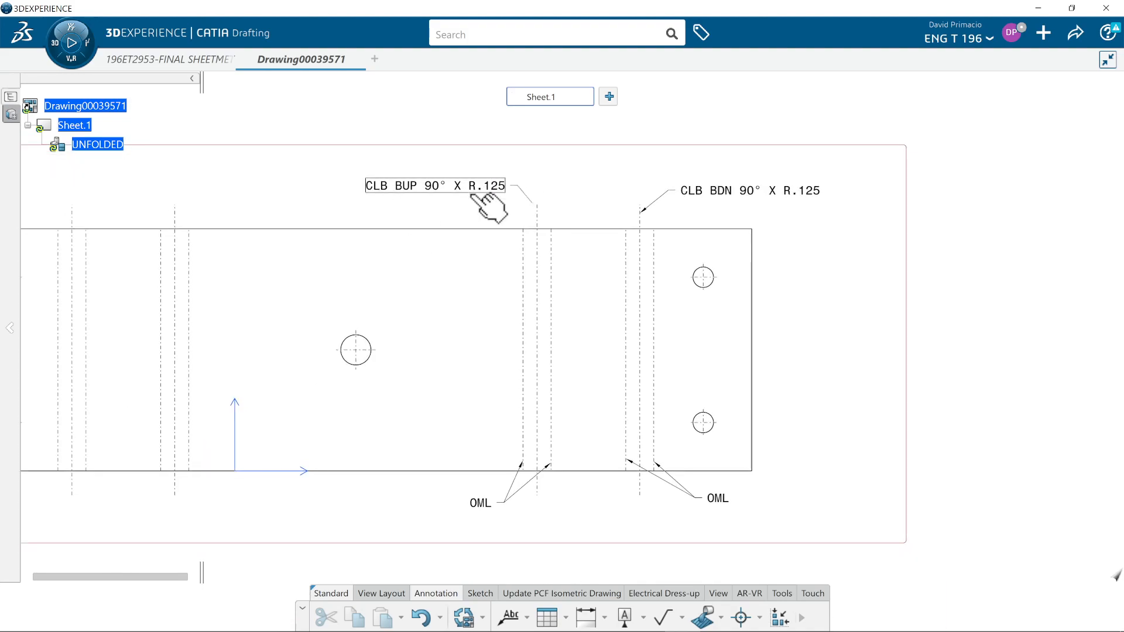
{"action": "mouse_move", "coordinate": [369, 467]}
{"action": "middle_mouse_down"}
{"action": "mouse_move", "coordinate": [444, 433]}
{"action": "mouse_move", "coordinate": [445, 367]}
{"action": "mouse_move", "coordinate": [479, 402]}
{"action": "mouse_move", "coordinate": [555, 384]}
{"action": "middle_mouse_up"}
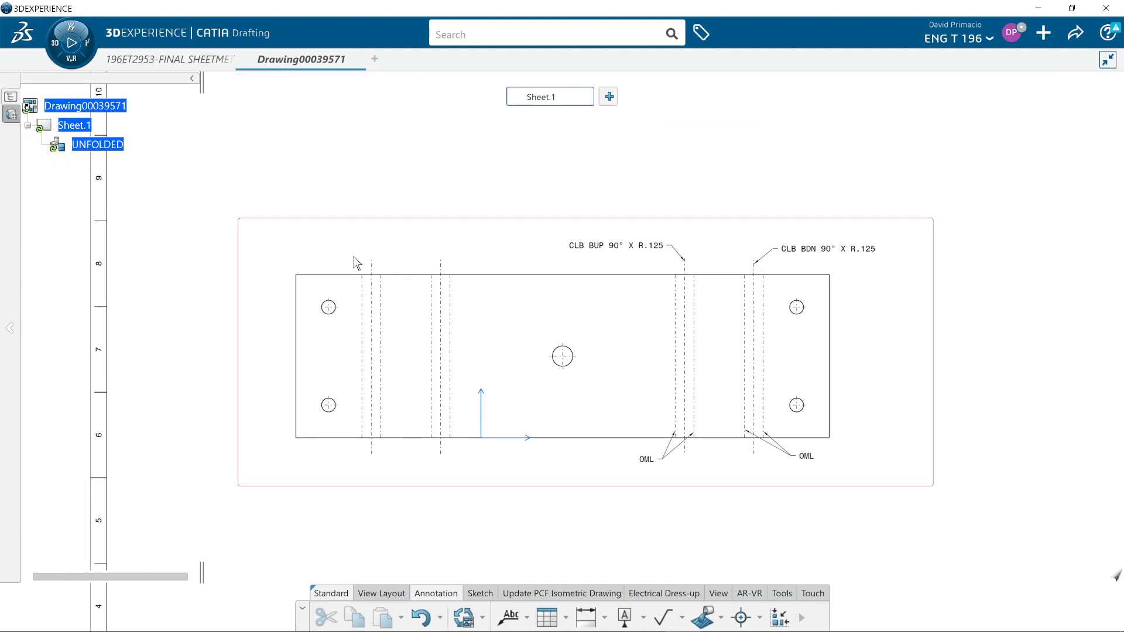
{"action": "mouse_move", "coordinate": [547, 497]}
{"action": "middle_mouse_down"}
{"action": "mouse_move", "coordinate": [545, 482]}
{"action": "mouse_move", "coordinate": [530, 498]}
{"action": "mouse_move", "coordinate": [592, 529]}
{"action": "mouse_move", "coordinate": [518, 531]}
{"action": "middle_mouse_up"}
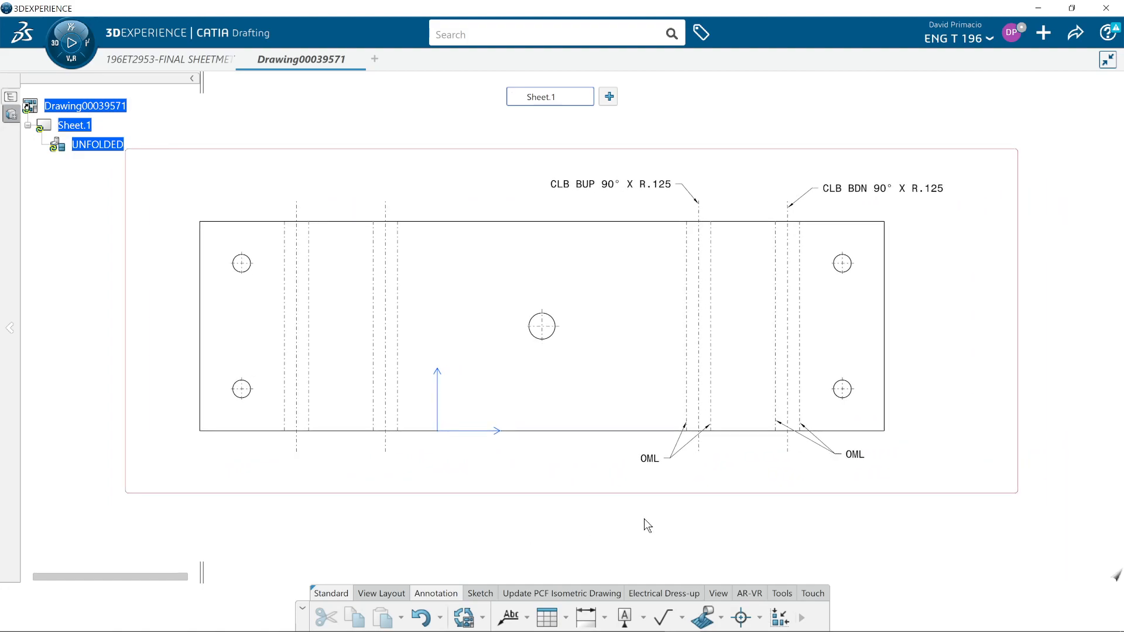
{"action": "key", "text": "alt+Tab"}
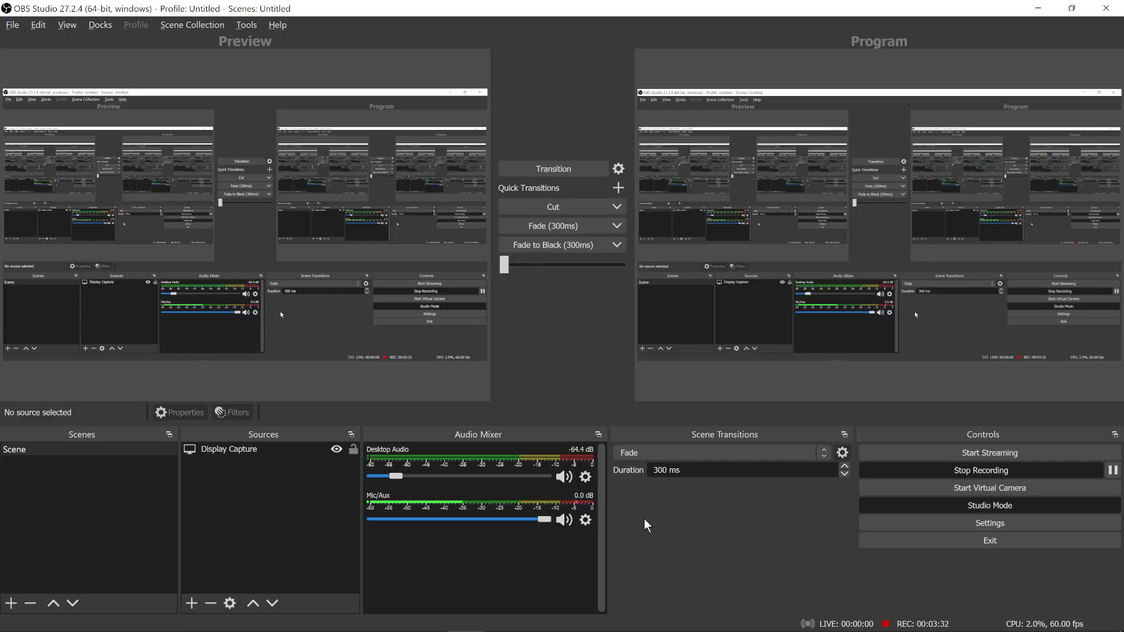